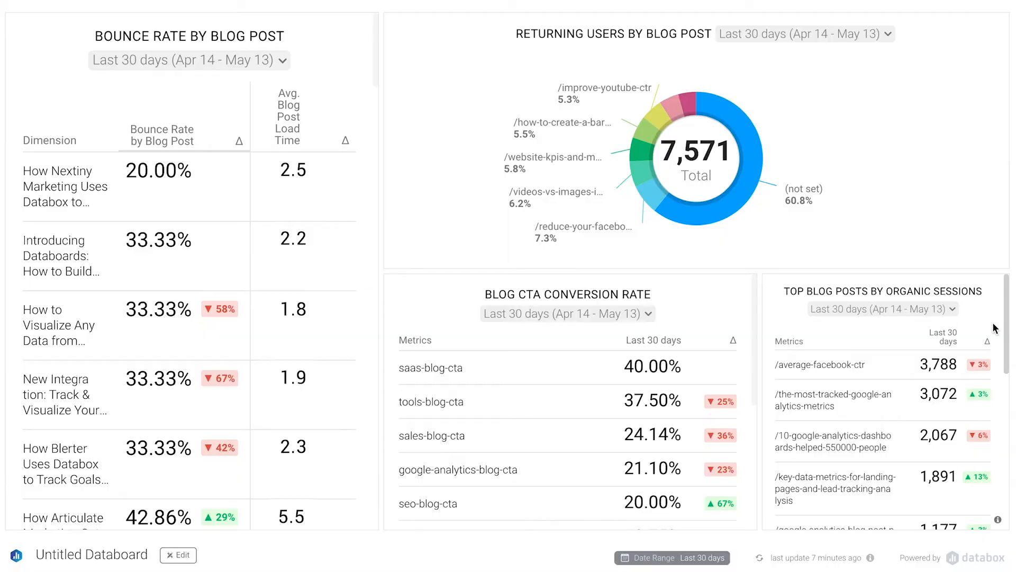
# Create a new blank databoard from the Databoards overview.
pyautogui.click(13, 127)
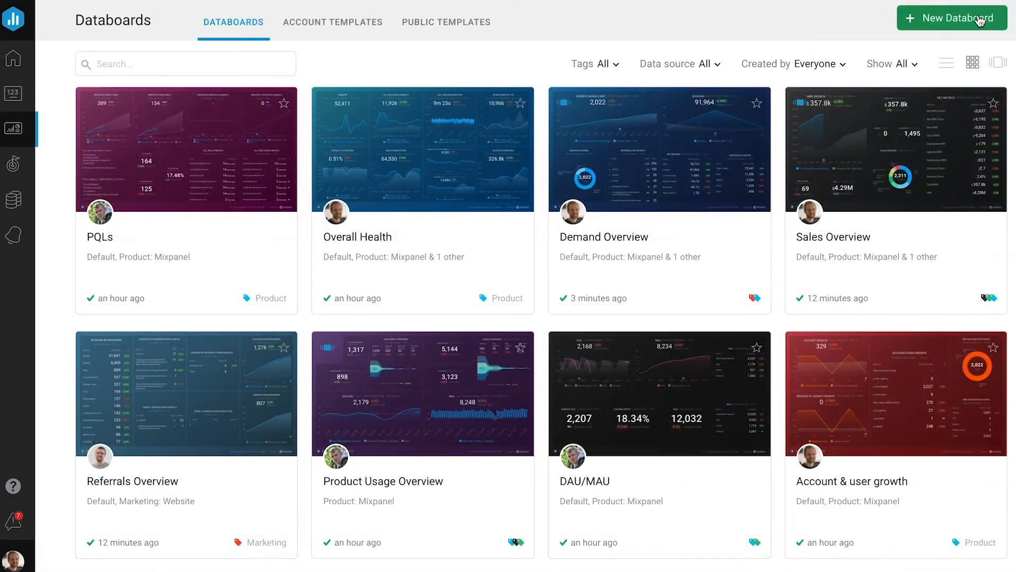
pyautogui.click(981, 21)
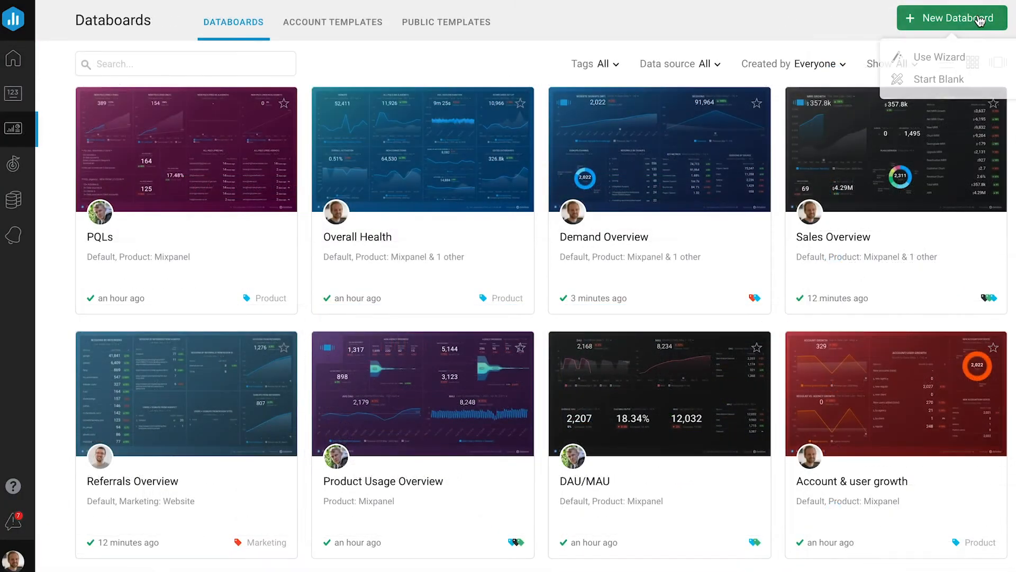
pyautogui.click(946, 84)
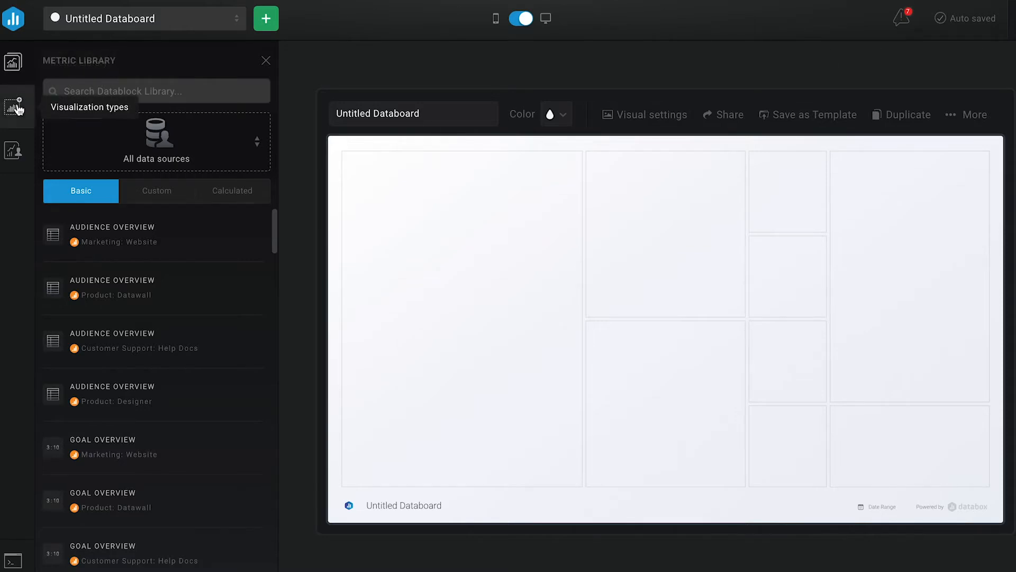
# Add an advanced table to the empty databoard and stretch it across the full board width.
pyautogui.click(16, 108)
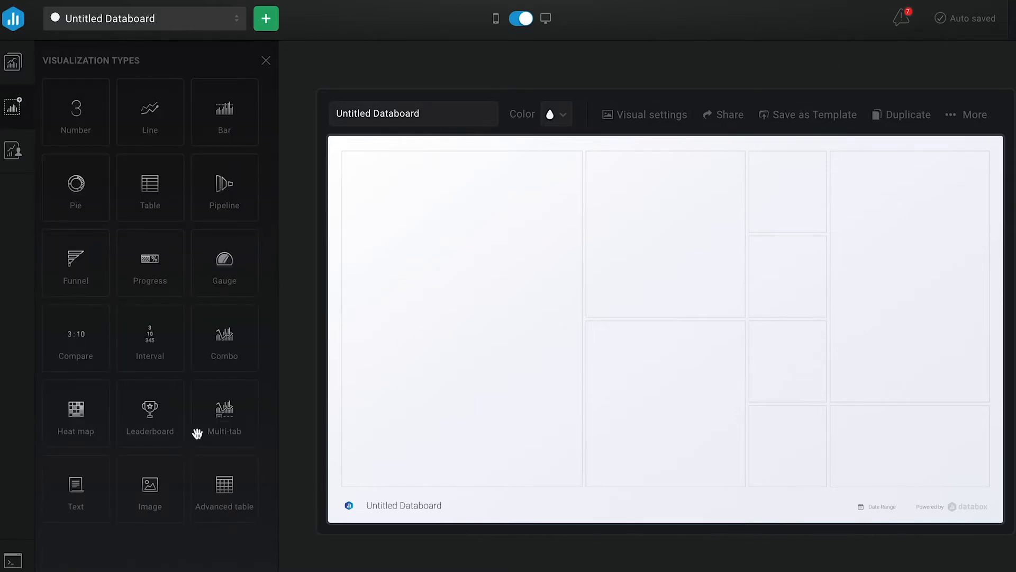
pyautogui.moveTo(216, 481); pyautogui.dragTo(456, 353)
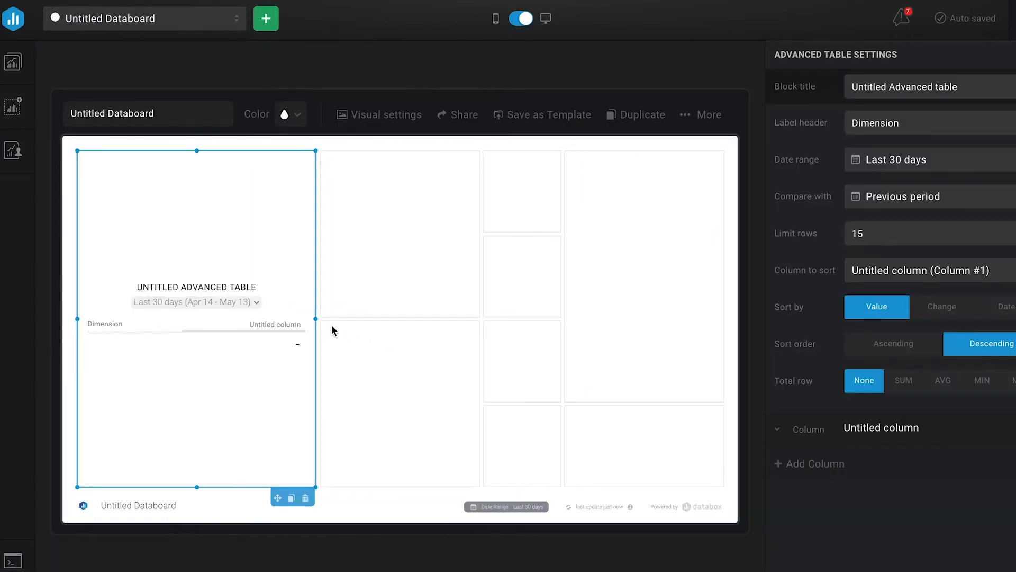
pyautogui.moveTo(317, 318); pyautogui.dragTo(713, 332)
# Title the table "Bounce Rate by Blog Post" and fill its column with the Bounce Rate by Blog Post metric from Marketing: Website.
pyautogui.tripleClick(941, 86)
pyautogui.write('Bounce Rate by Blog Post')
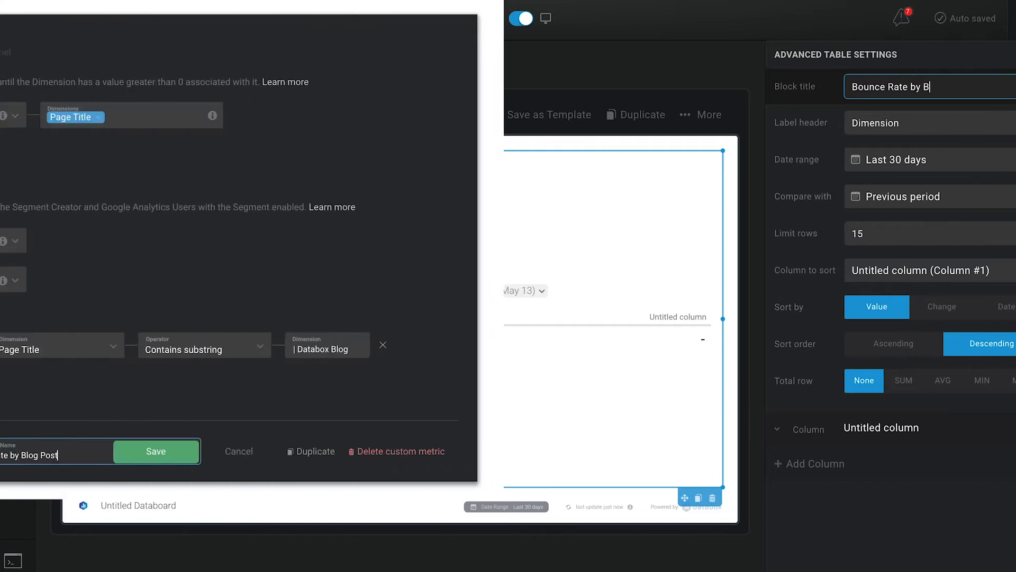
pyautogui.click(906, 438)
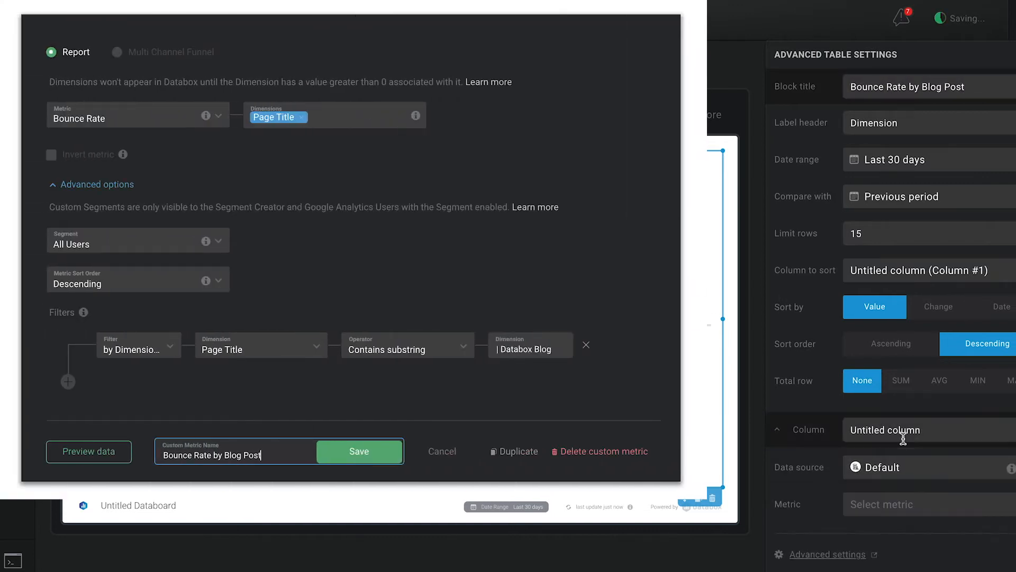
pyautogui.click(902, 469)
pyautogui.write('google analy')
pyautogui.click(875, 286)
pyautogui.write('bounce')
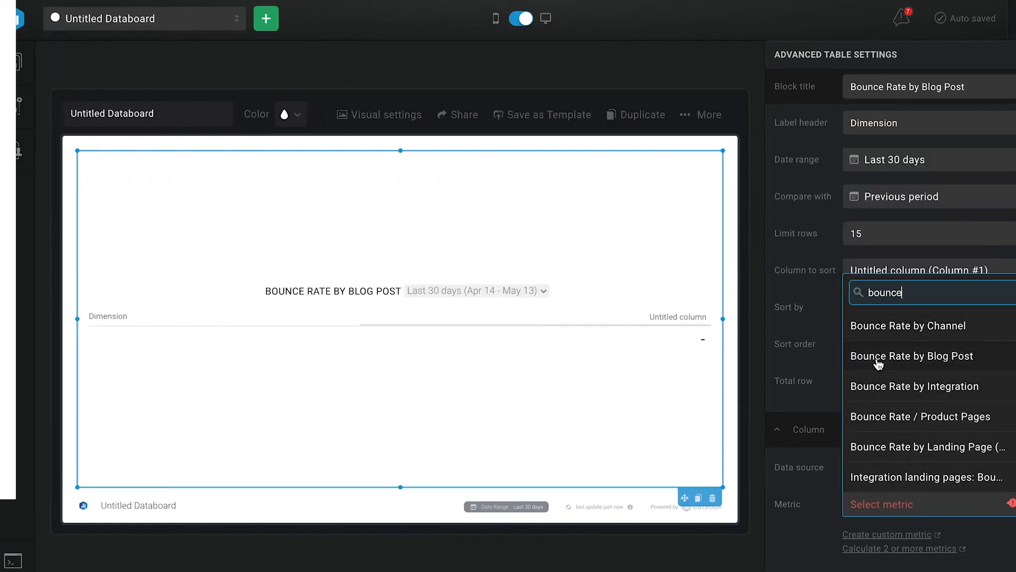
pyautogui.click(878, 364)
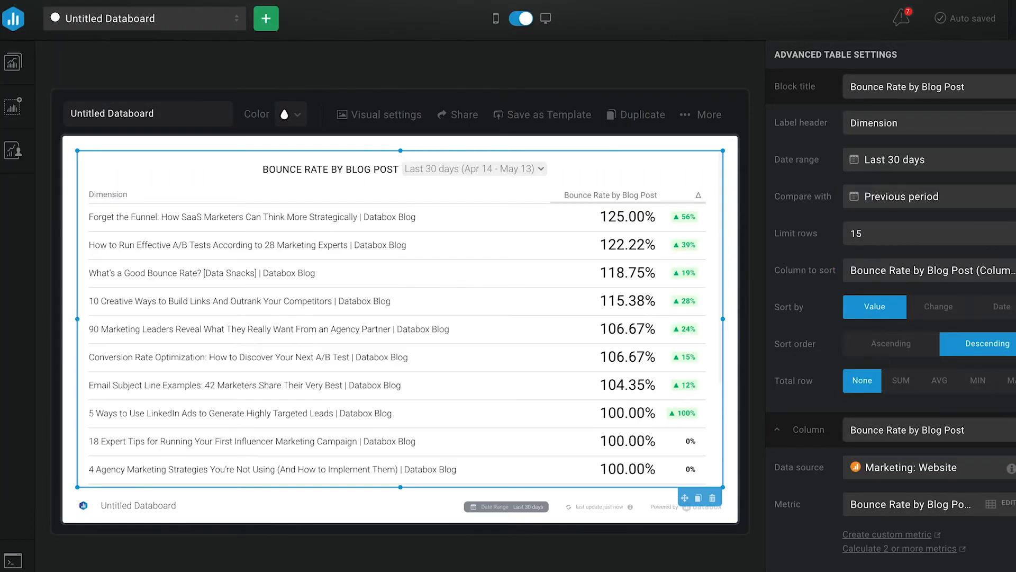
# Limit the table to 50 rows and sort it by the Bounce Rate by Blog Post column in ascending order.
pyautogui.click(902, 276)
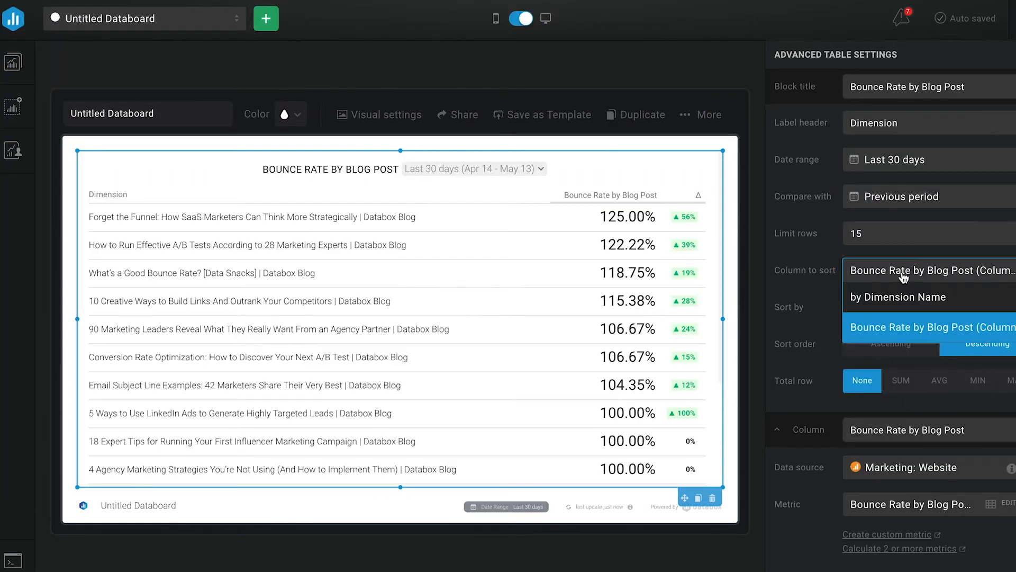
pyautogui.click(900, 334)
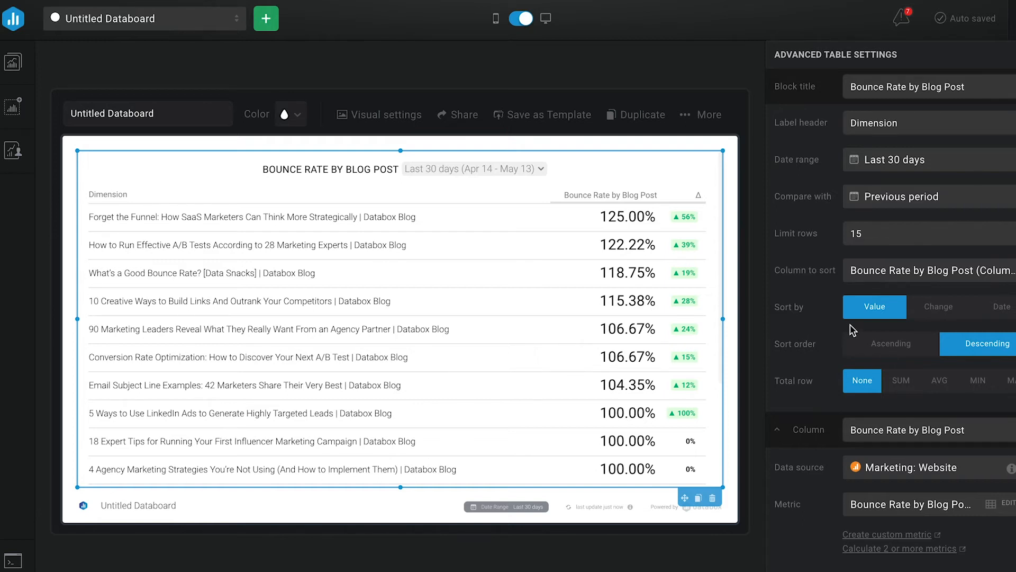
pyautogui.doubleClick(862, 232)
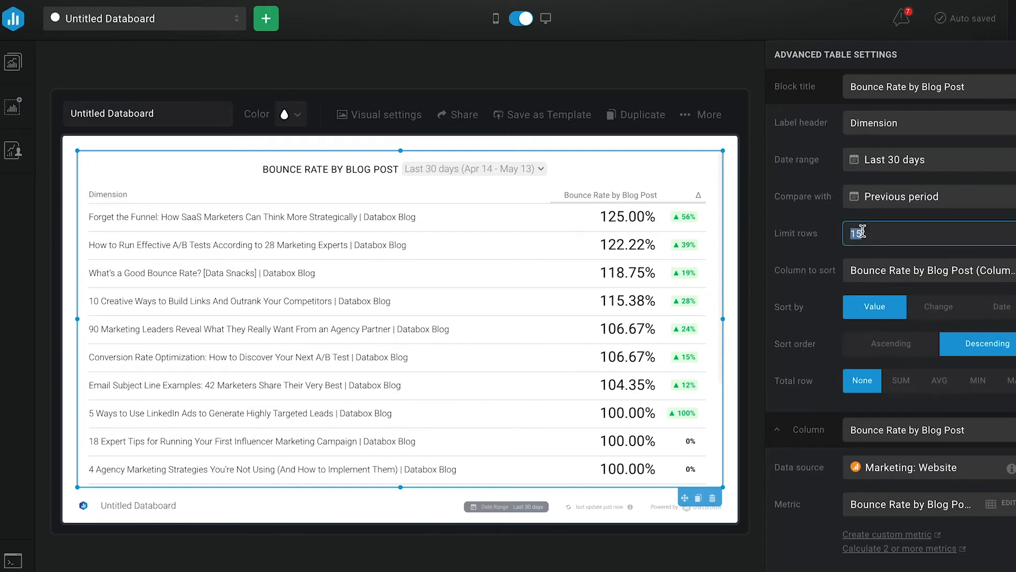
pyautogui.write('50')
pyautogui.press('Return')
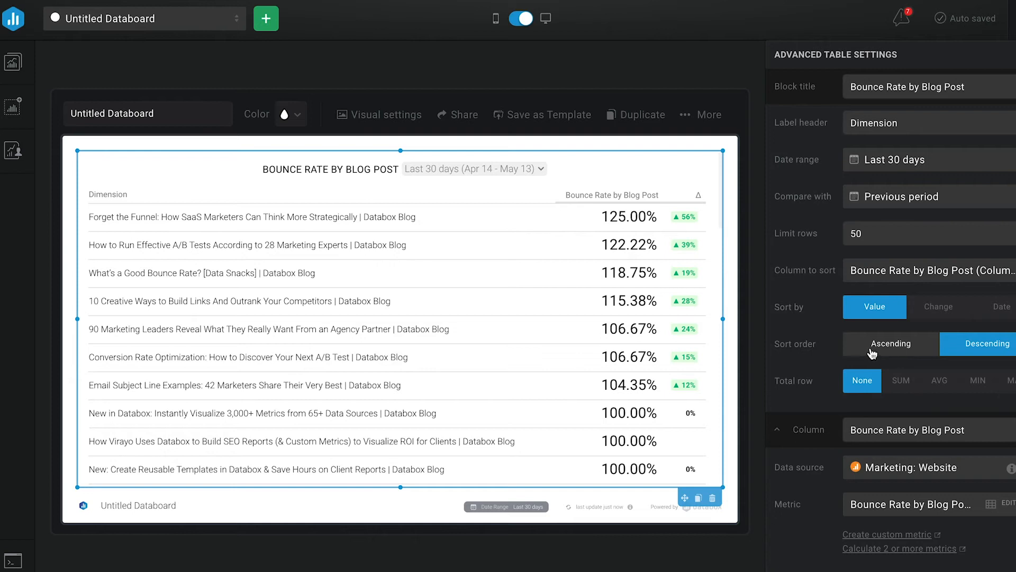
pyautogui.click(911, 352)
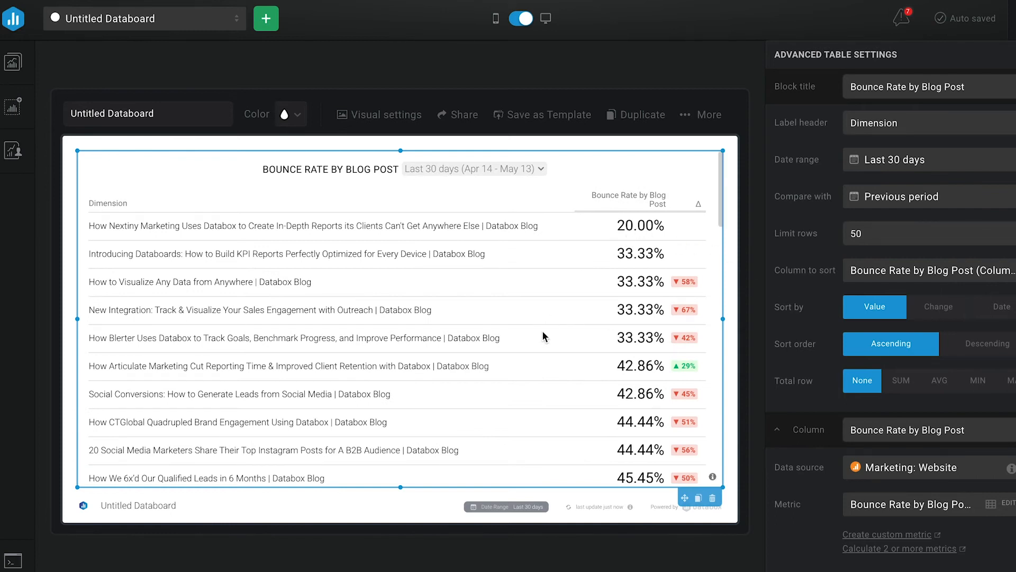
# Review the sorted blog posts and add a second table column with the Avg. Blog Post Load Time metric.
pyautogui.scroll(-2, 542, 331)
pyautogui.scroll(-5, 543, 332)
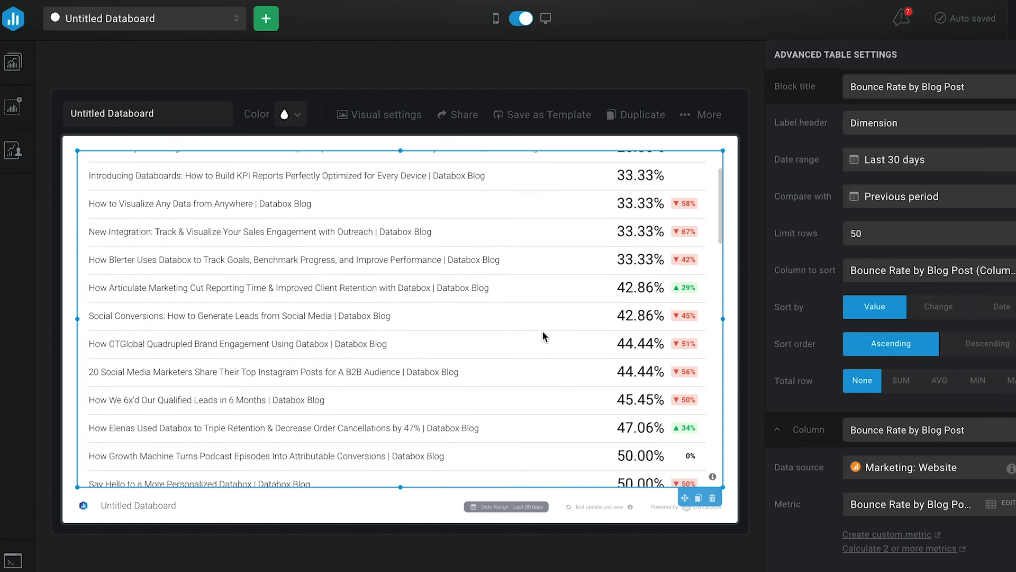
pyautogui.scroll(-8, 542, 331)
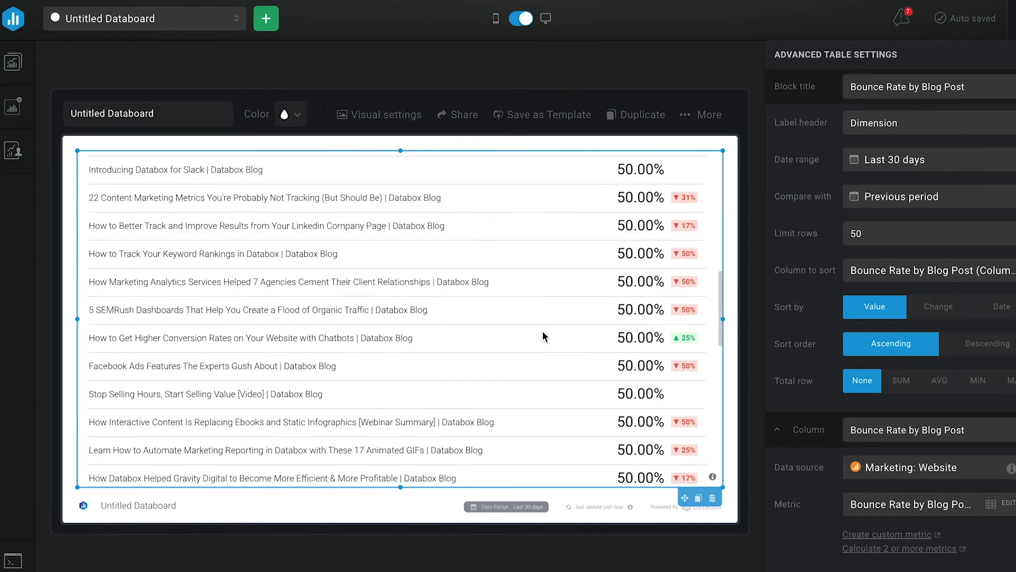
pyautogui.scroll(14, 542, 331)
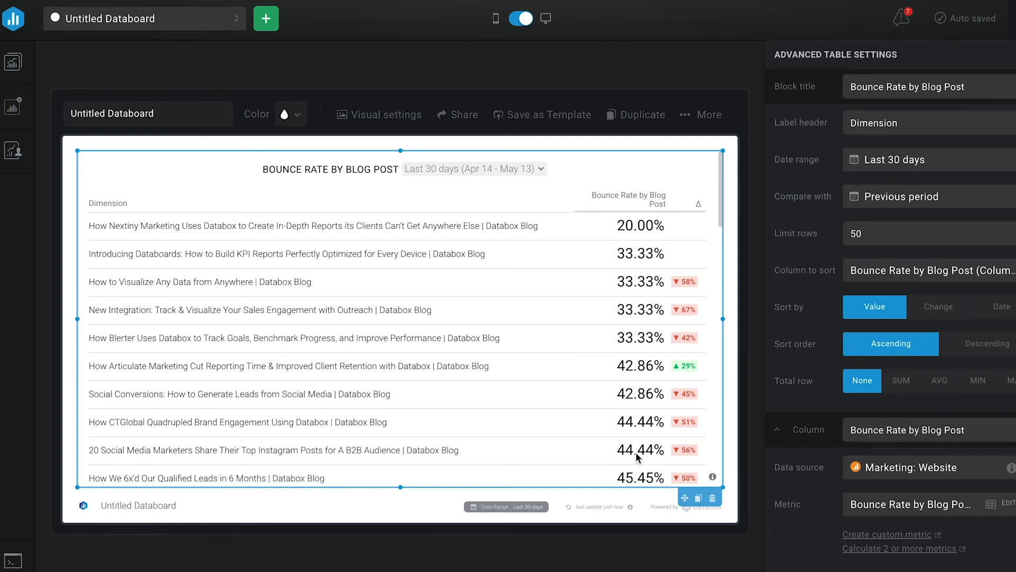
pyautogui.scroll(-2, 794, 530)
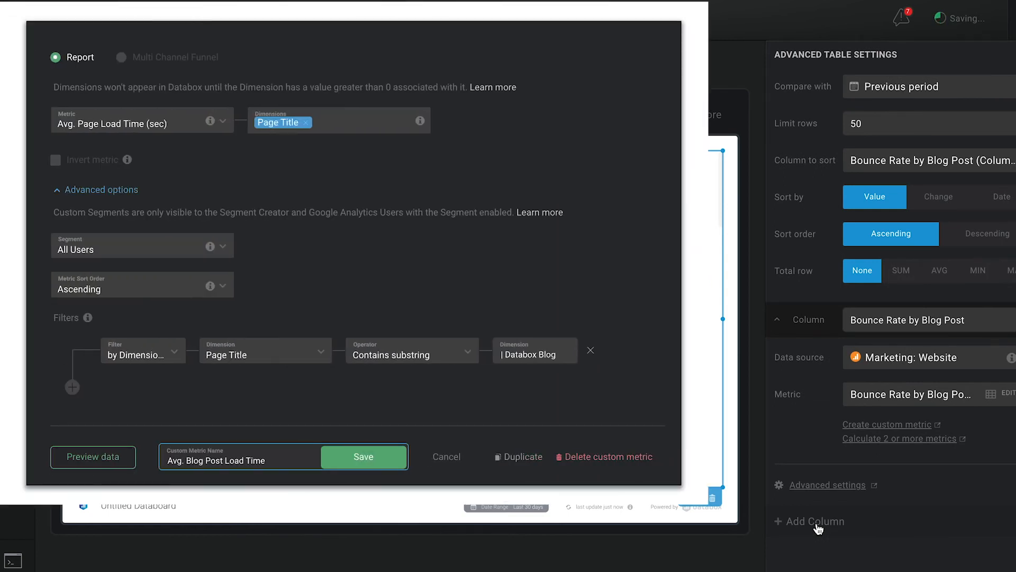
pyautogui.click(817, 524)
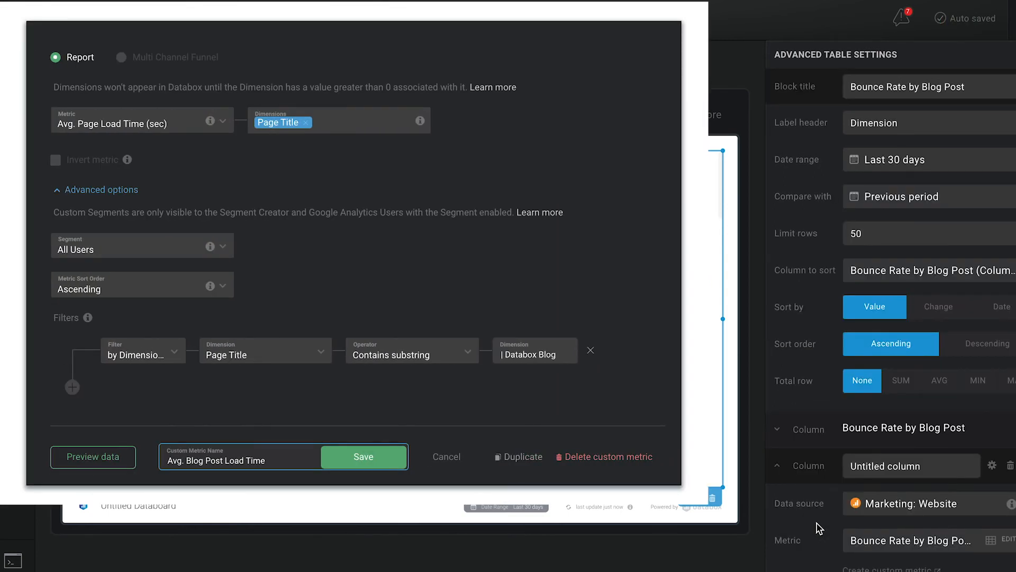
pyautogui.click(869, 544)
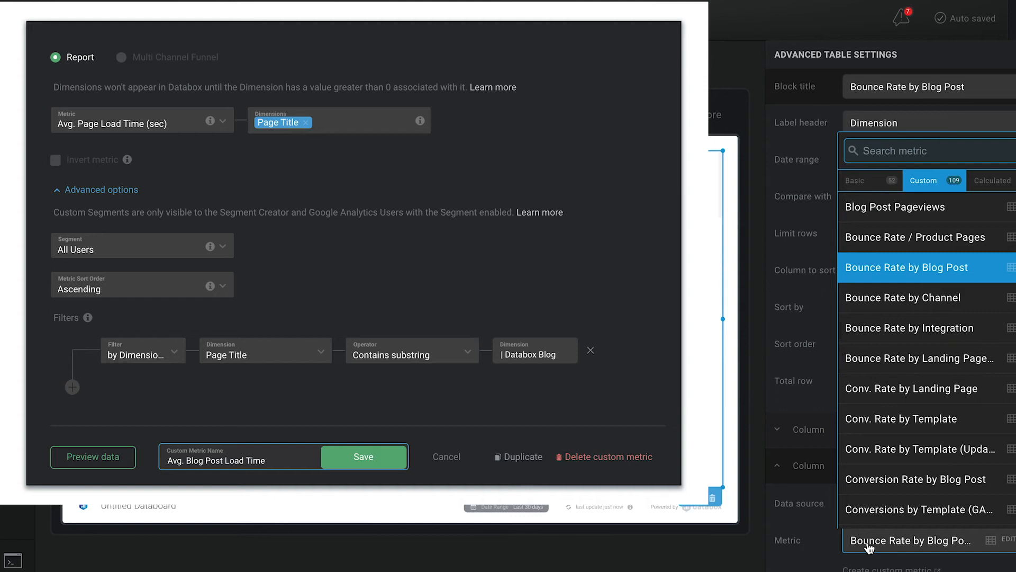
pyautogui.write('avg. lo')
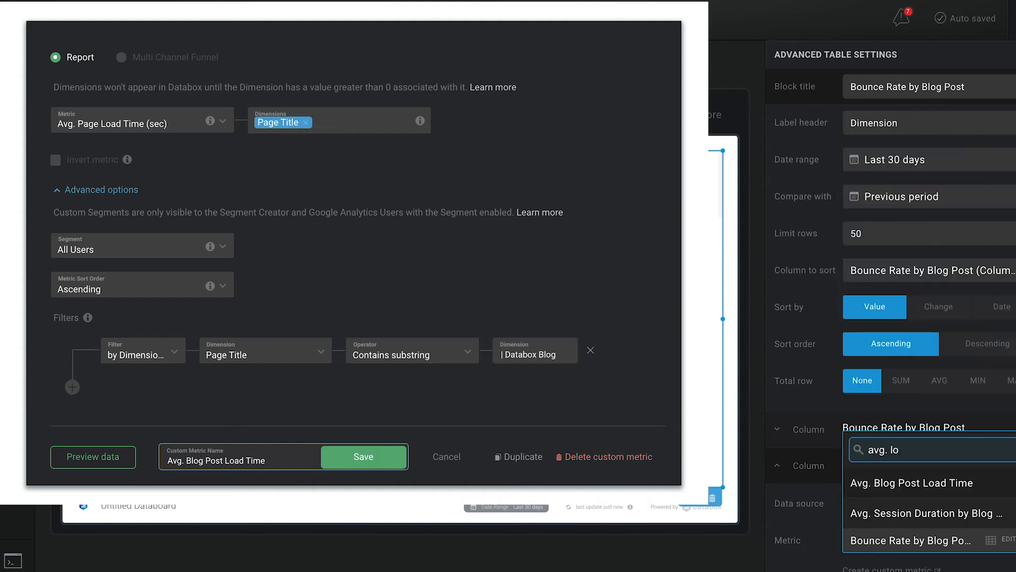
pyautogui.click(895, 541)
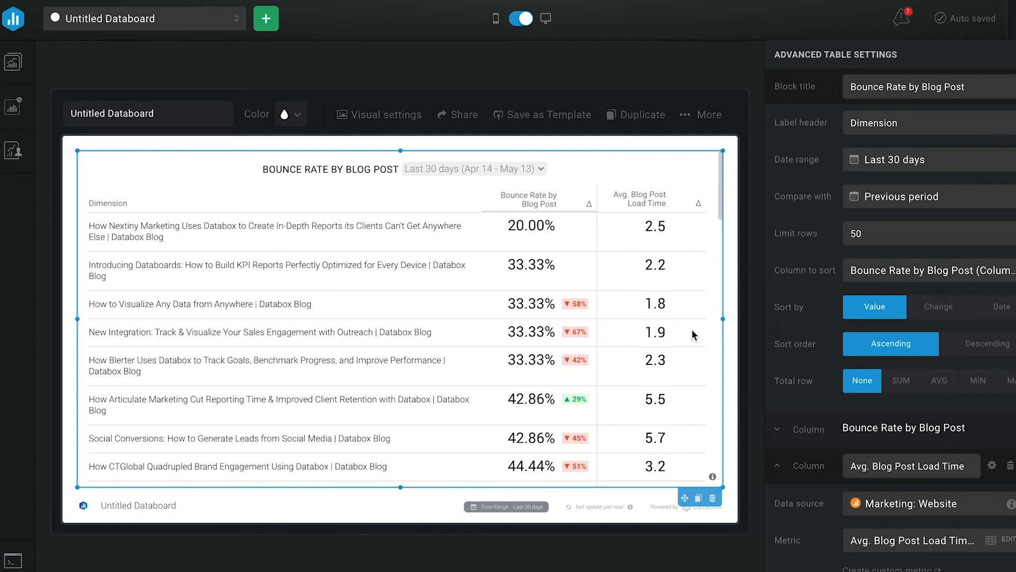
# Narrow the bounce rate table to its original width and add a Returning Users by Blog Post pie chart beside it.
pyautogui.moveTo(723, 318); pyautogui.dragTo(296, 329)
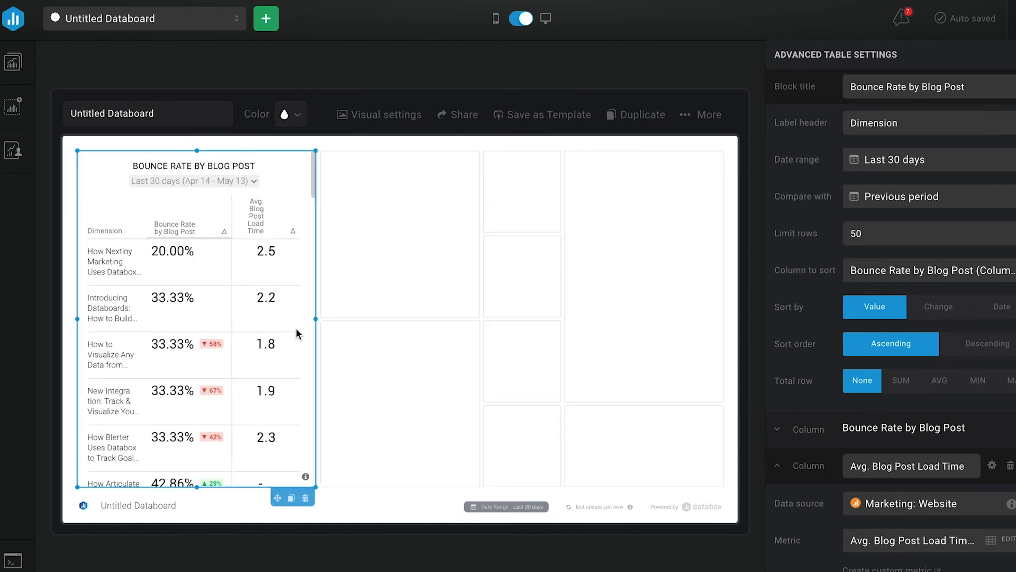
pyautogui.click(12, 107)
pyautogui.moveTo(82, 176); pyautogui.dragTo(681, 221)
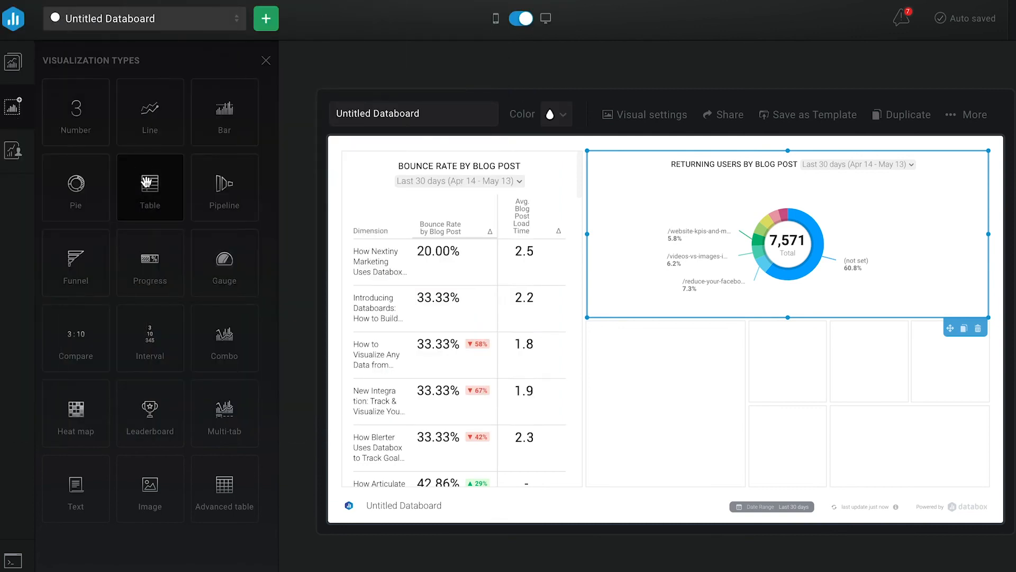
# Add two tables below the pie chart, for Blog CTA Conversion Rate and Top Blog Posts by organic Sessions.
pyautogui.moveTo(149, 183); pyautogui.dragTo(703, 408)
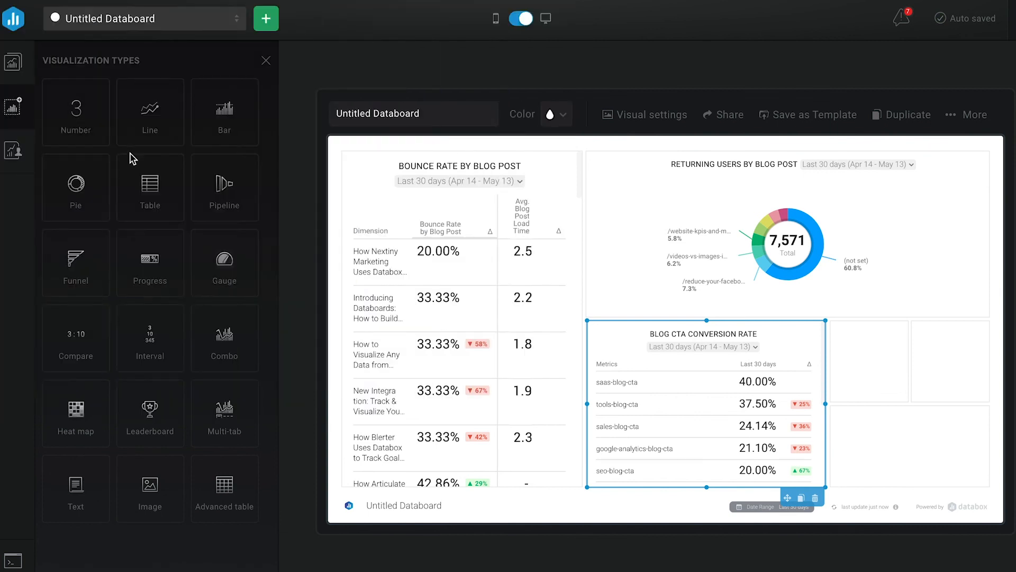
pyautogui.moveTo(132, 159); pyautogui.dragTo(862, 371)
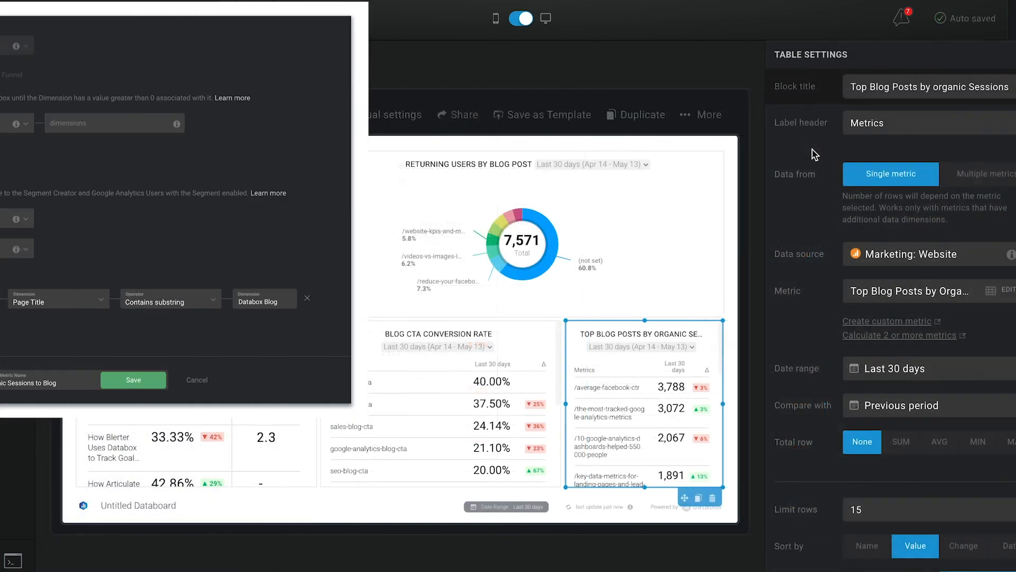